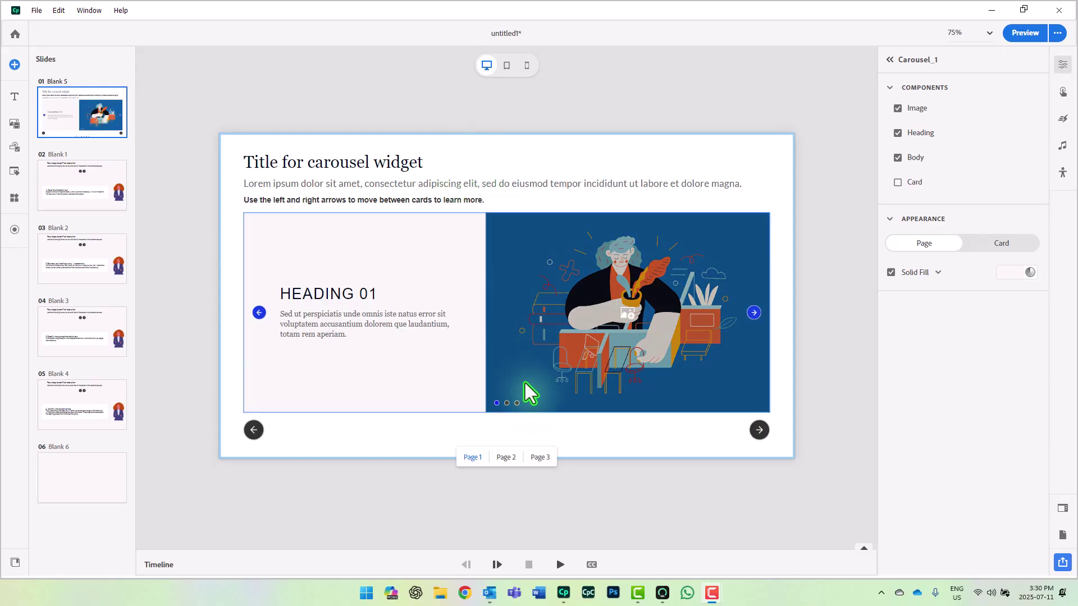
Page through the sample carousel's three pages, then cut the carousel widget off slide Blank 5.
left_click(506, 458)
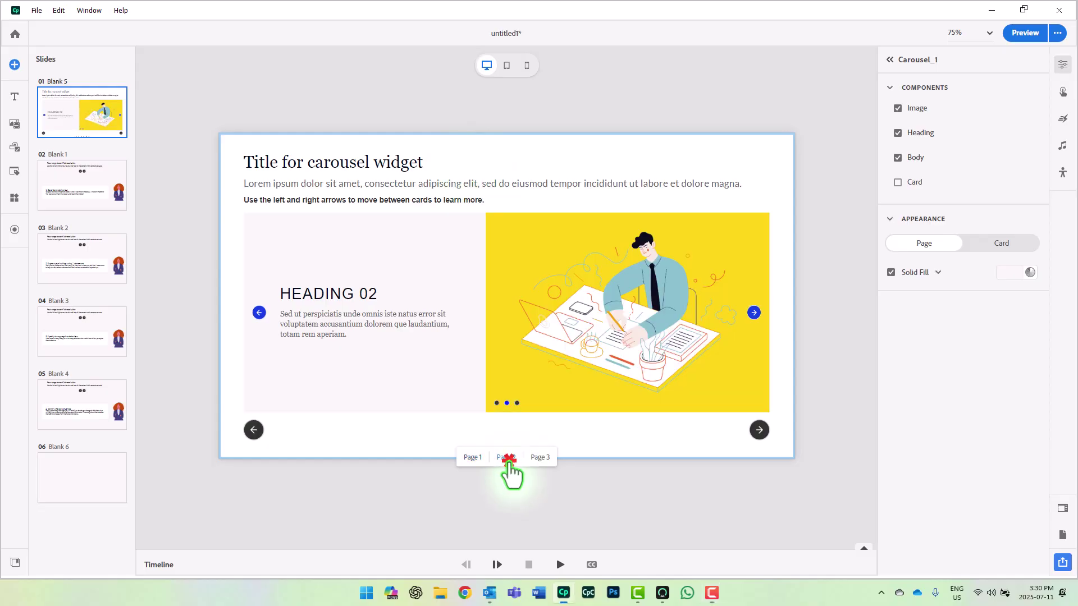
left_click(541, 459)
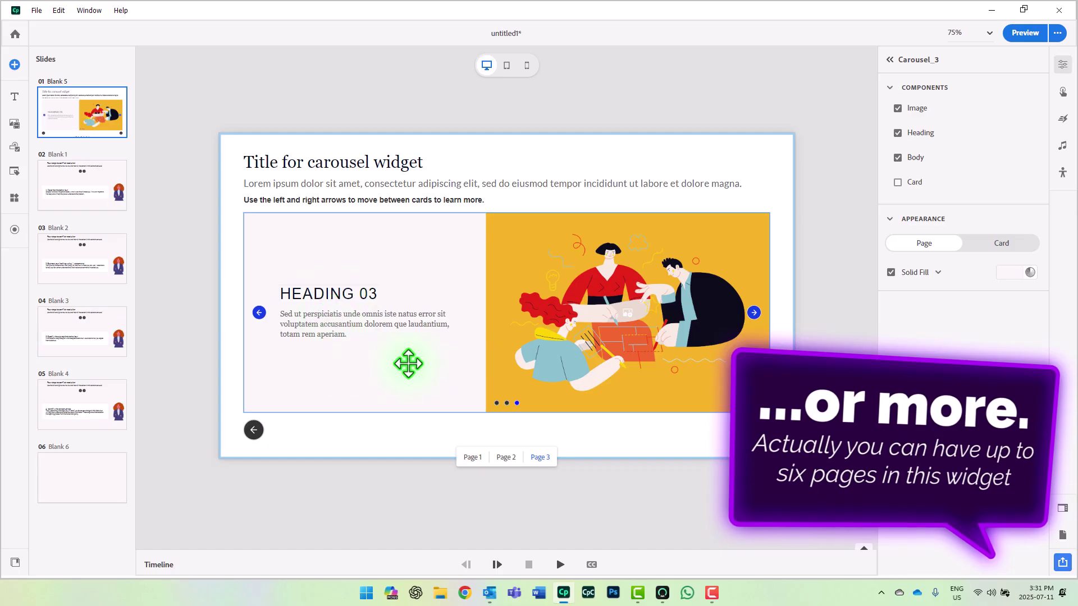
left_click(477, 457)
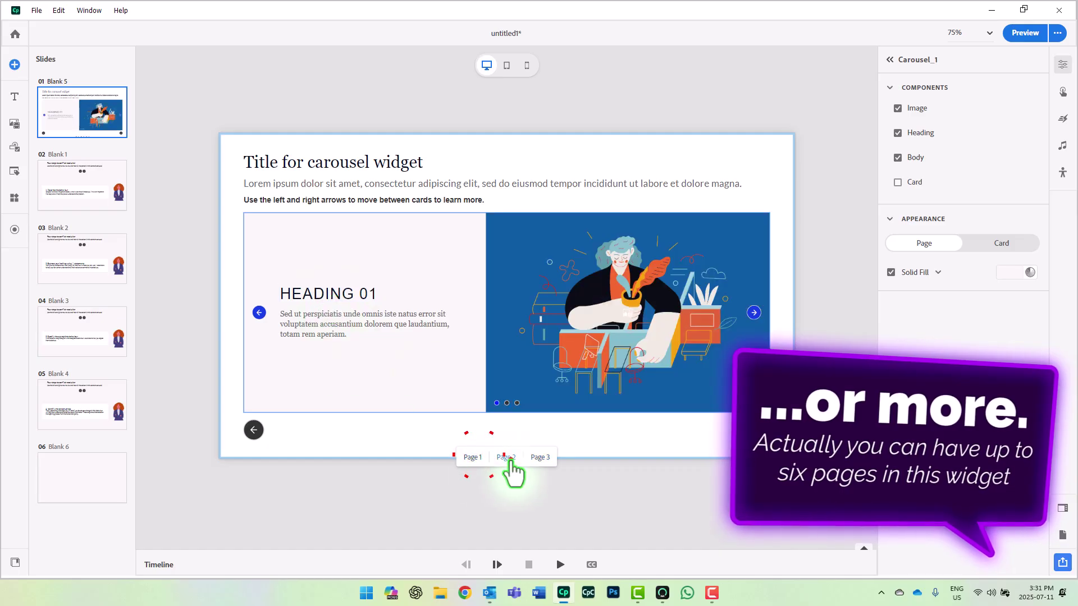
left_click(505, 458)
left_click(539, 457)
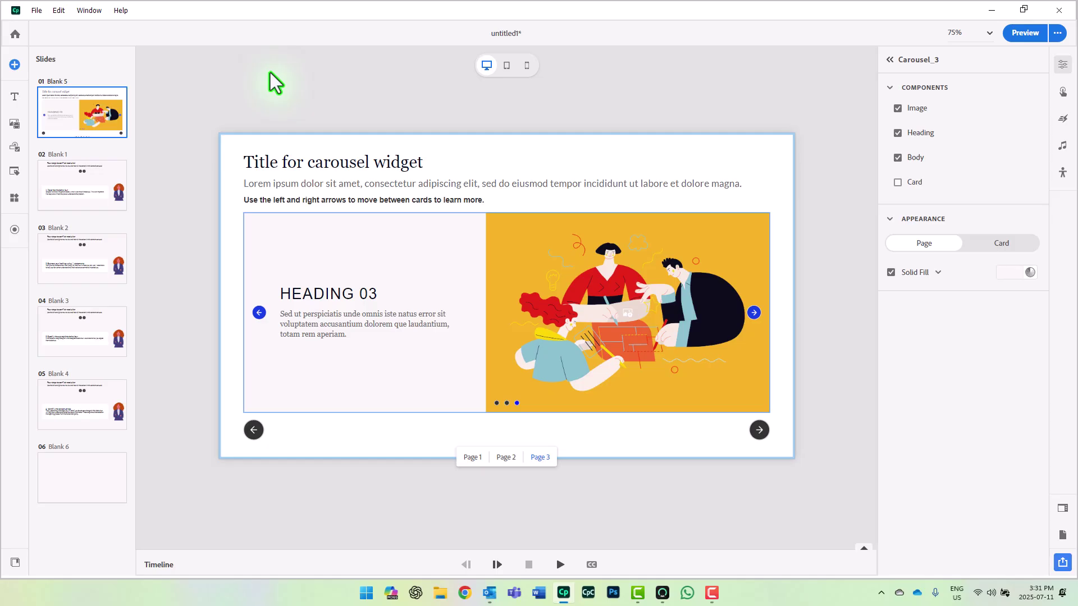
right_click(232, 153)
left_click(244, 168)
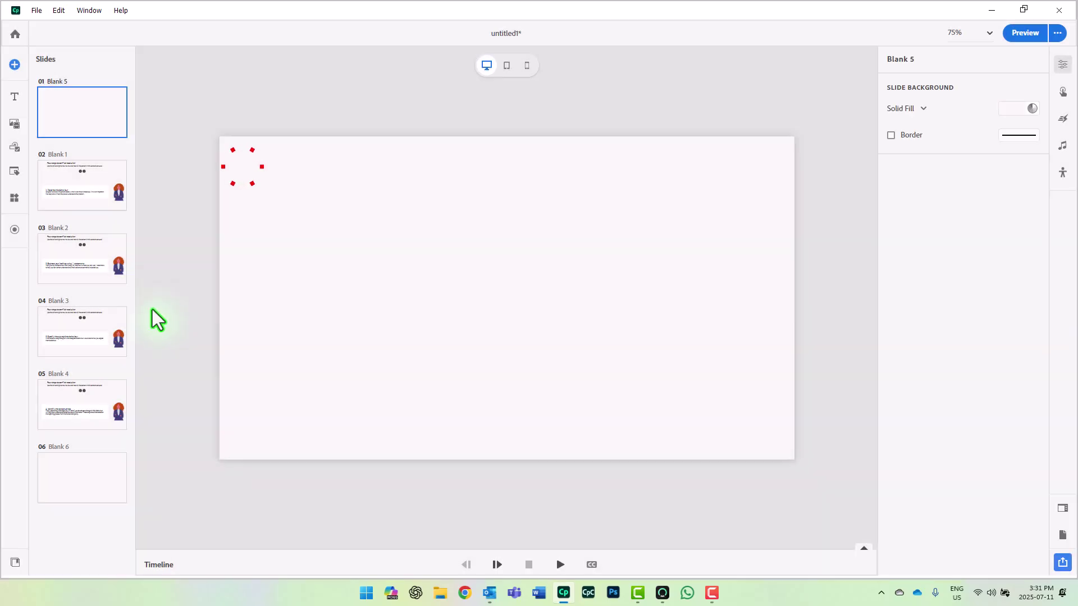
Review slides Blank 1 through Blank 4, then return to Blank 1 and expand its Timeline.
left_click(88, 179)
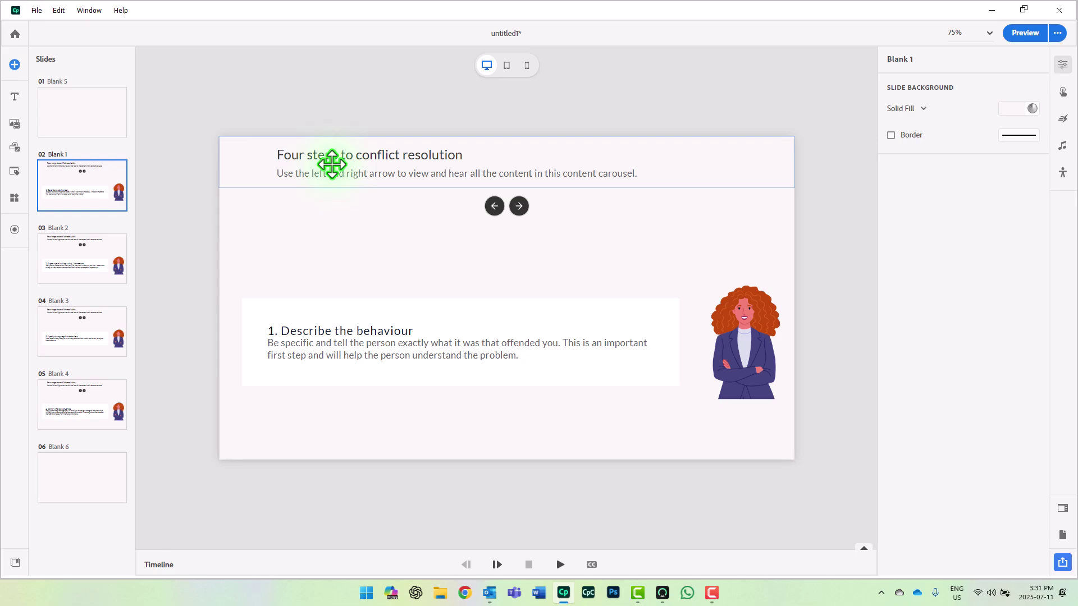
left_click(86, 273)
left_click(87, 331)
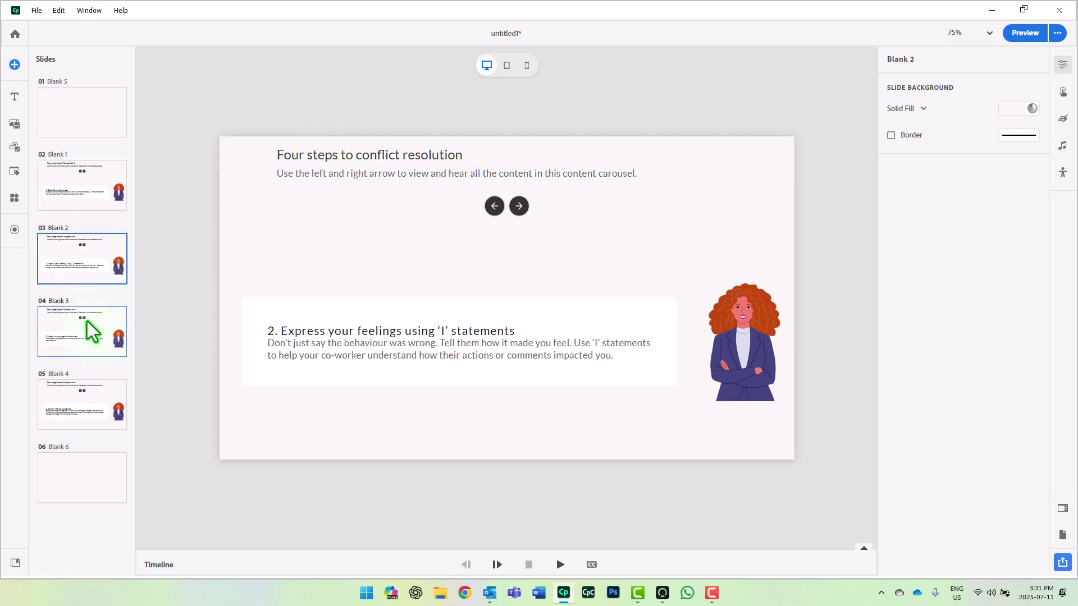
left_click(84, 409)
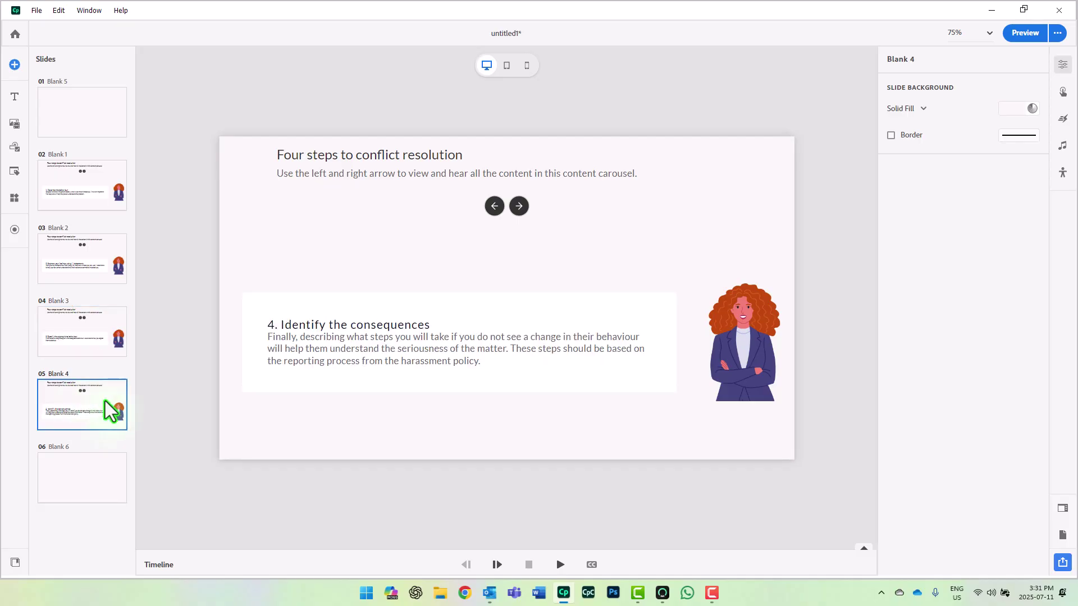
left_click(85, 173)
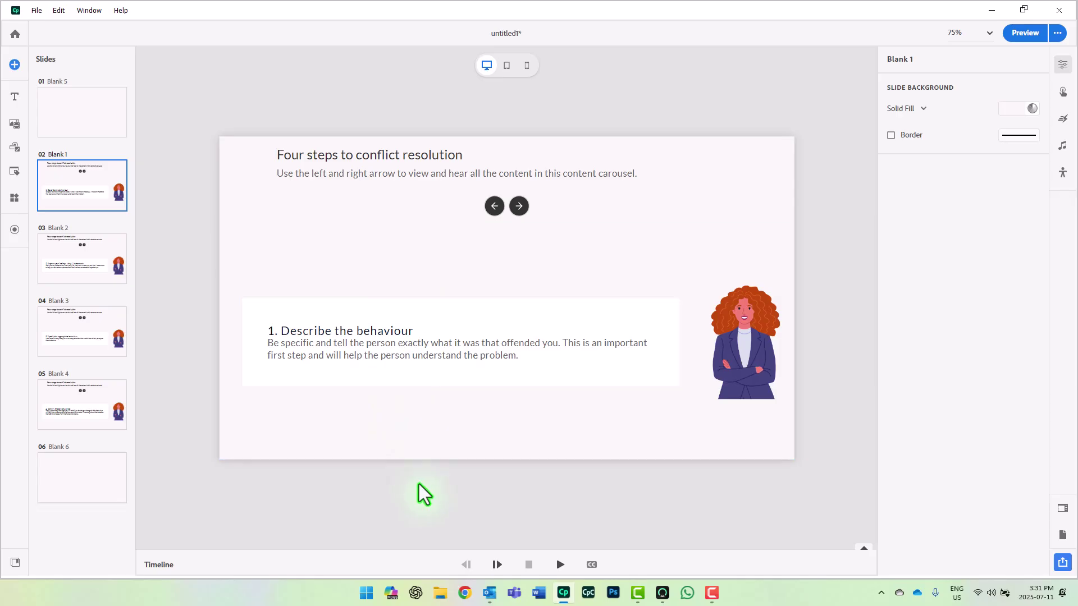
left_click(353, 565)
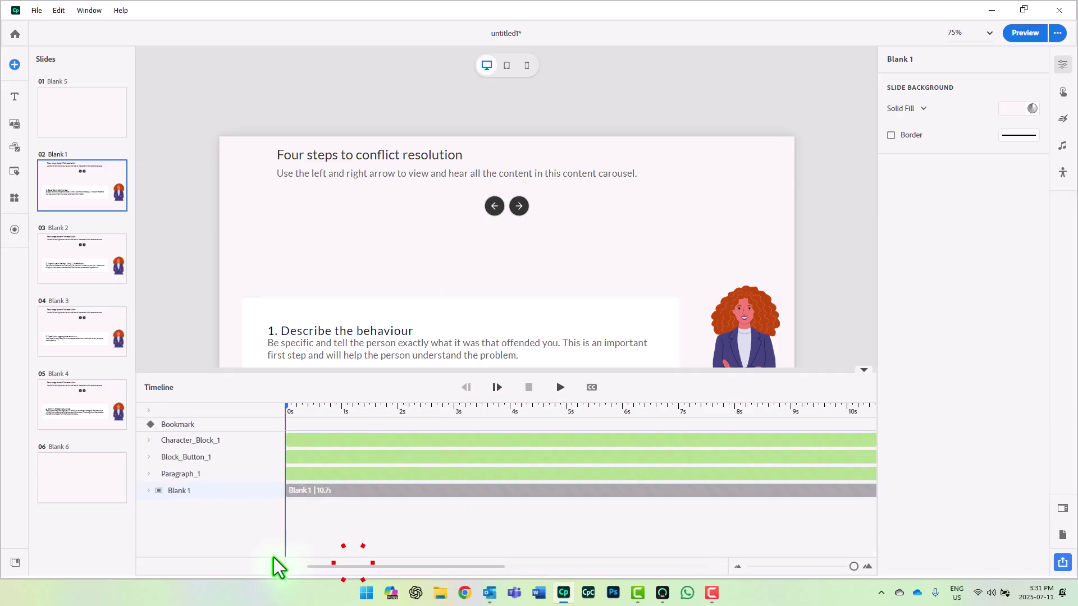
Expand Blank 1's timeline row to reveal Text to Audio1 and play the slide's narration.
left_click(150, 491)
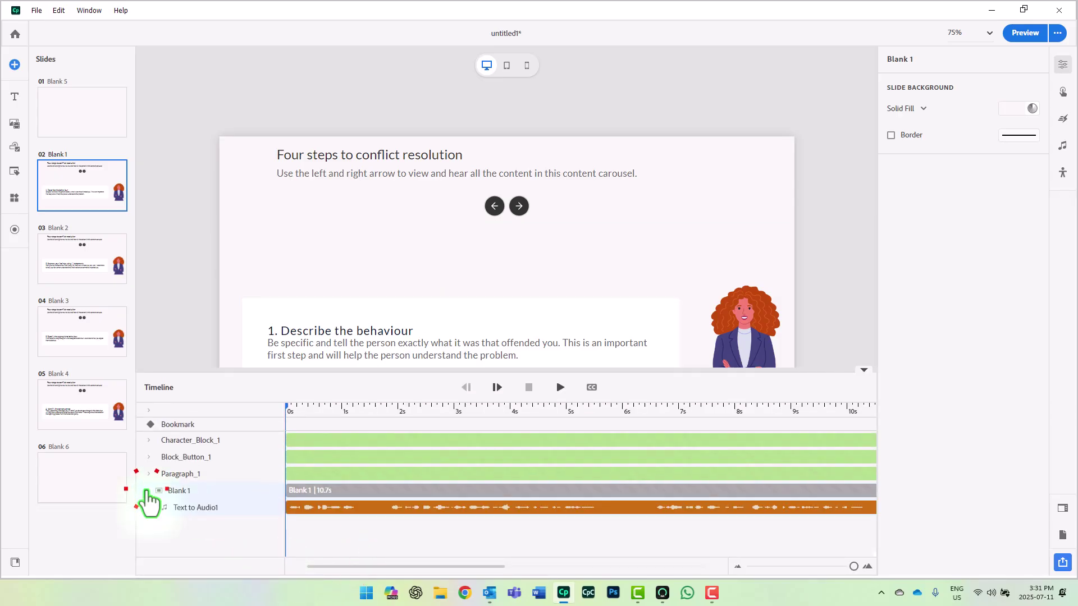
left_click(560, 387)
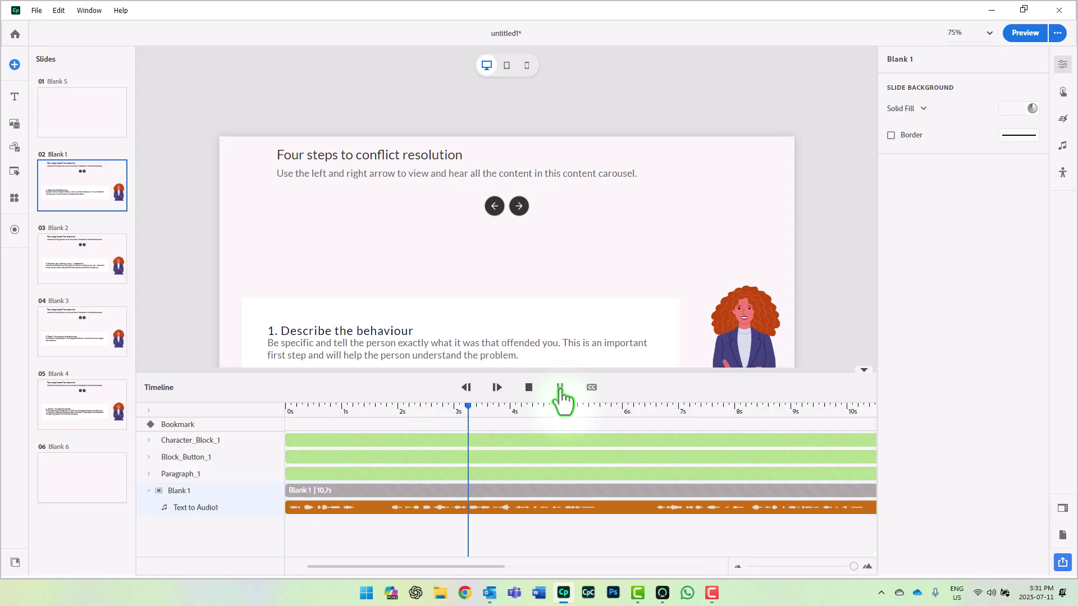
scroll(569, 284, "down", 3)
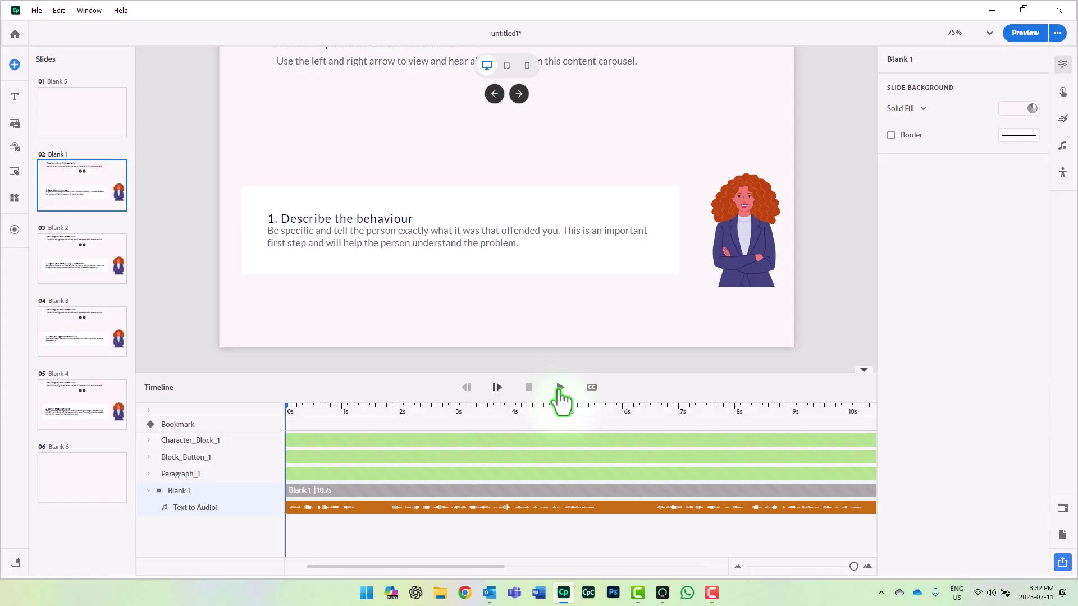
Look over the timelines of slides Blank 2, 3 and 4, then return to Blank 1.
left_click(110, 269)
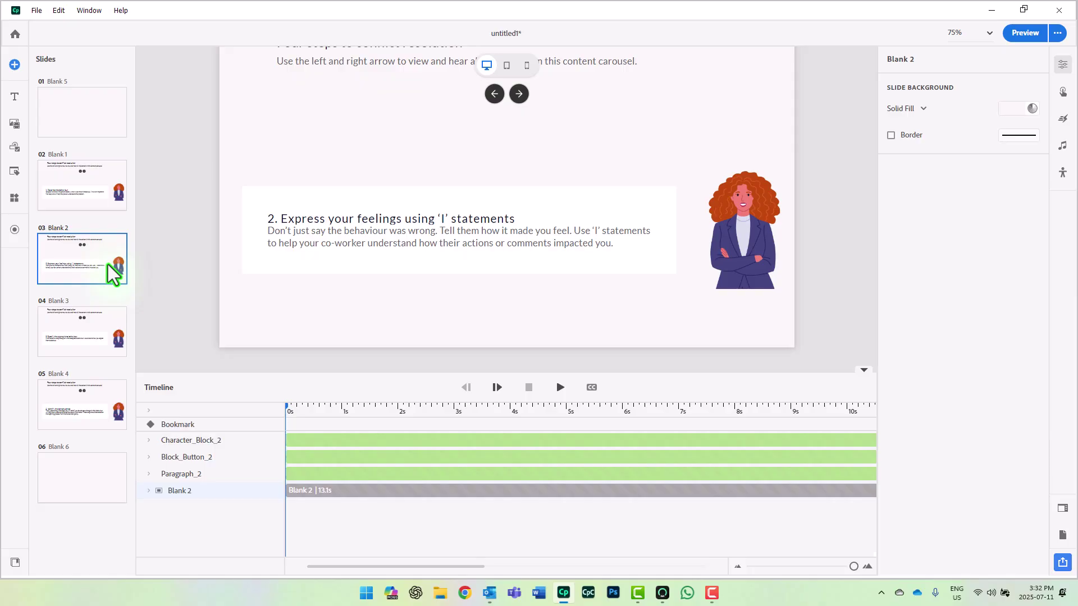
left_click(103, 336)
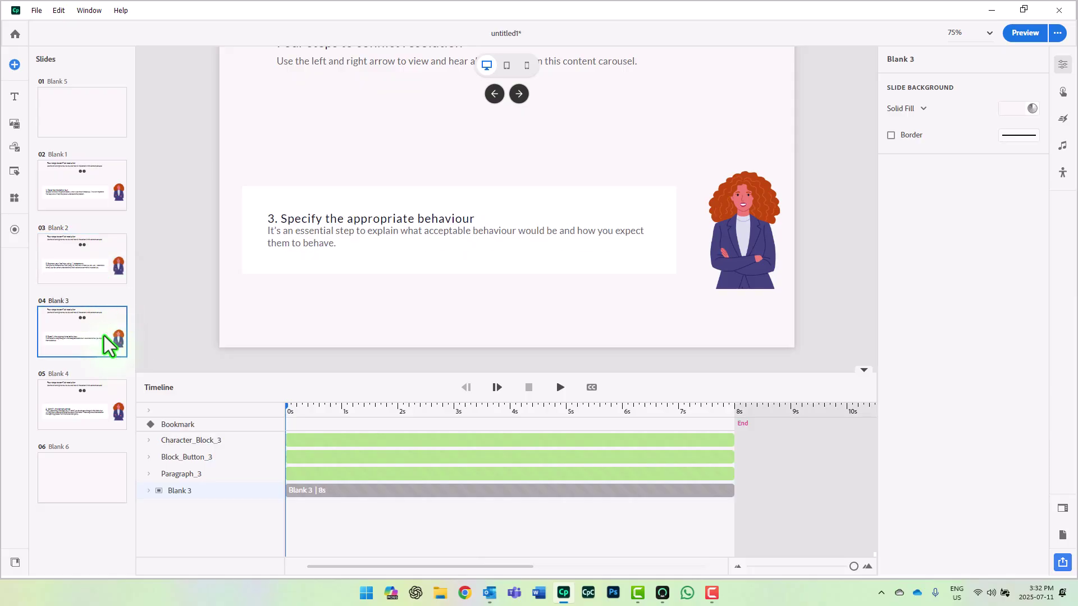
left_click(100, 401)
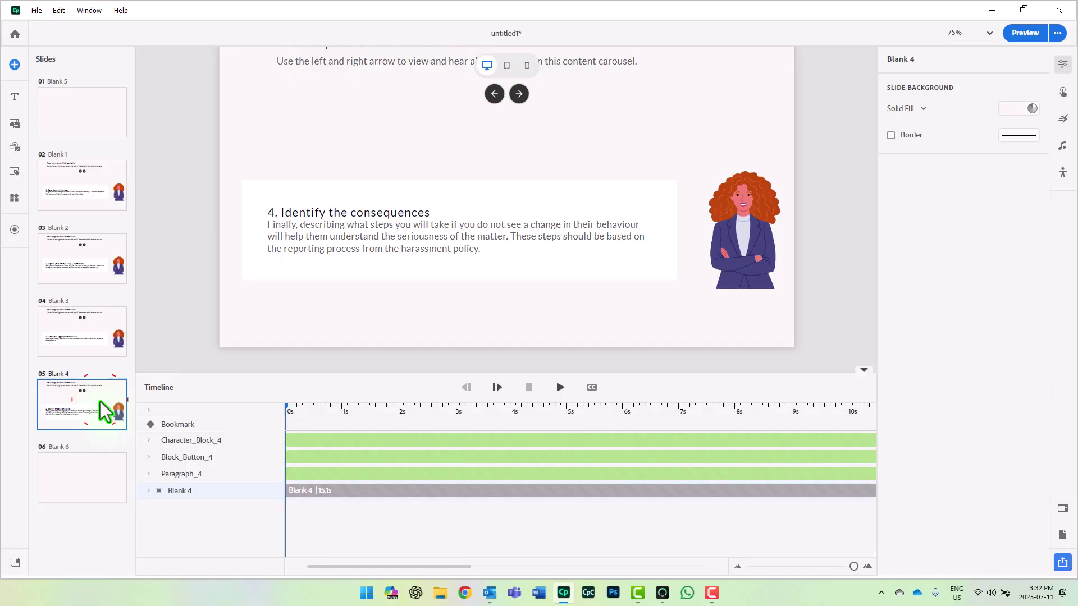
left_click(114, 172)
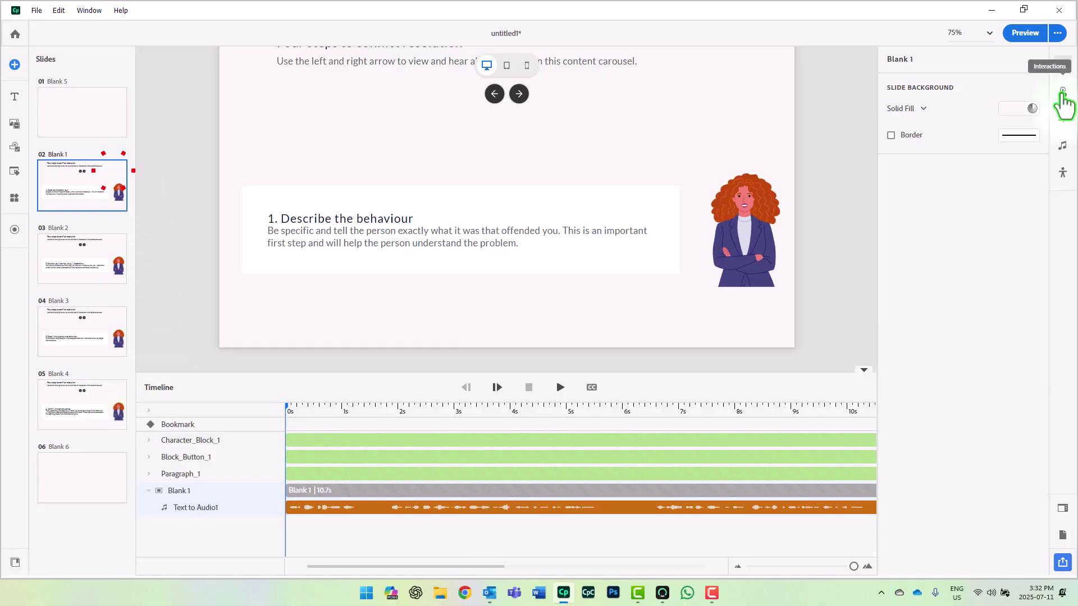
Show slide Blank 1's interactions and add a new timeline-triggered interaction.
left_click(1062, 93)
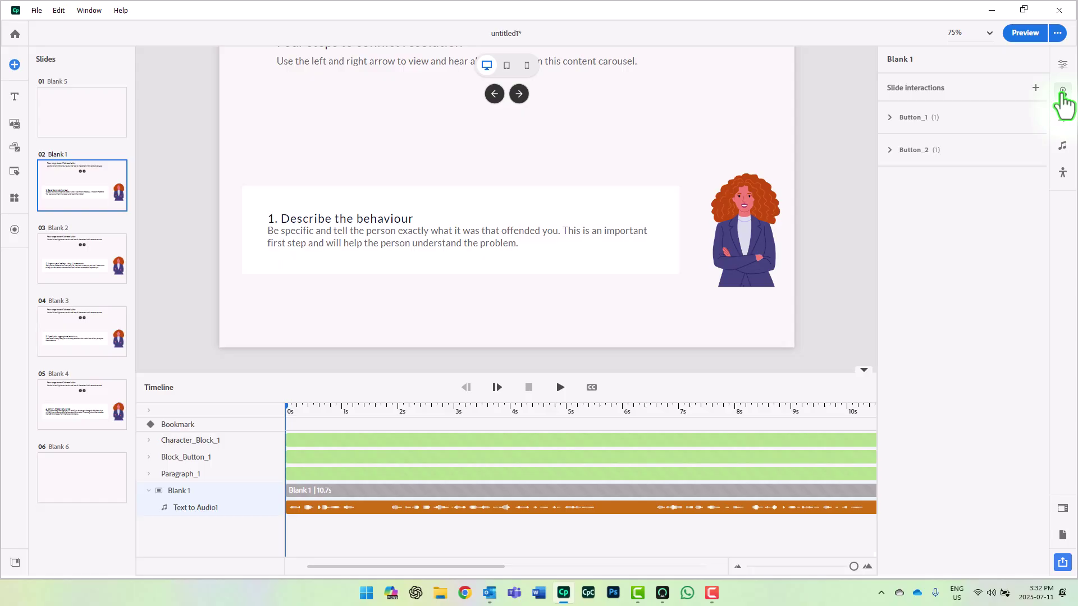
left_click(1036, 87)
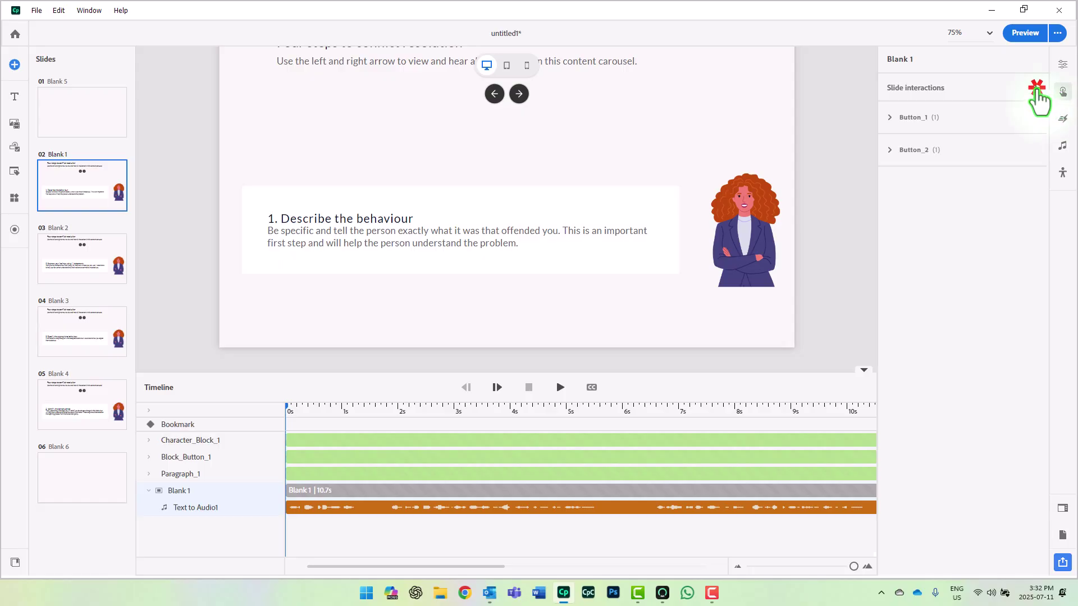
left_click(928, 193)
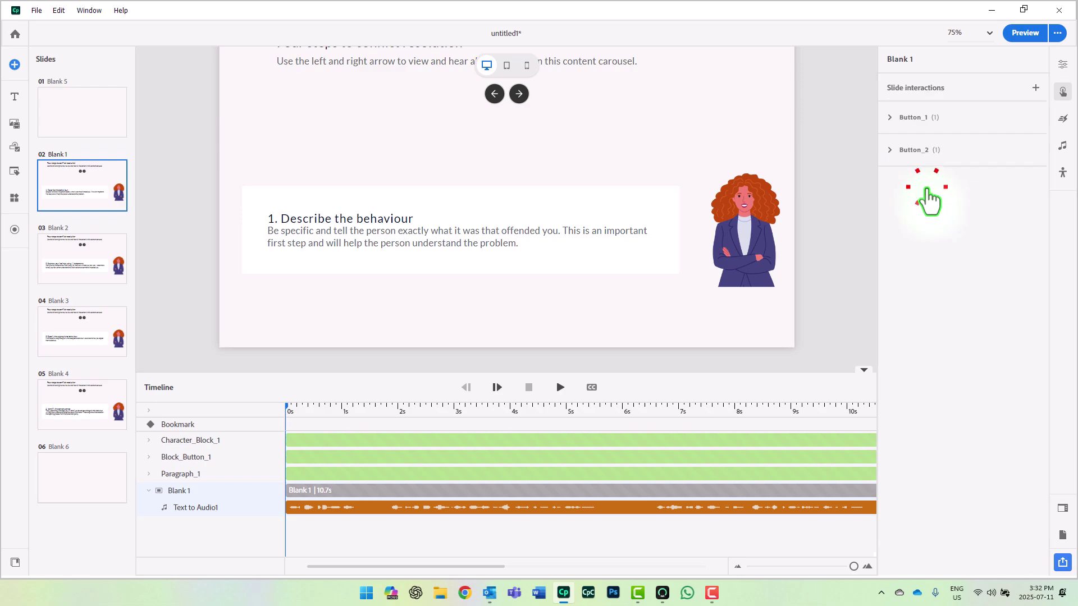
Select the arrow buttons and text block, then open the left arrow Button_1's context menu.
left_click(494, 95)
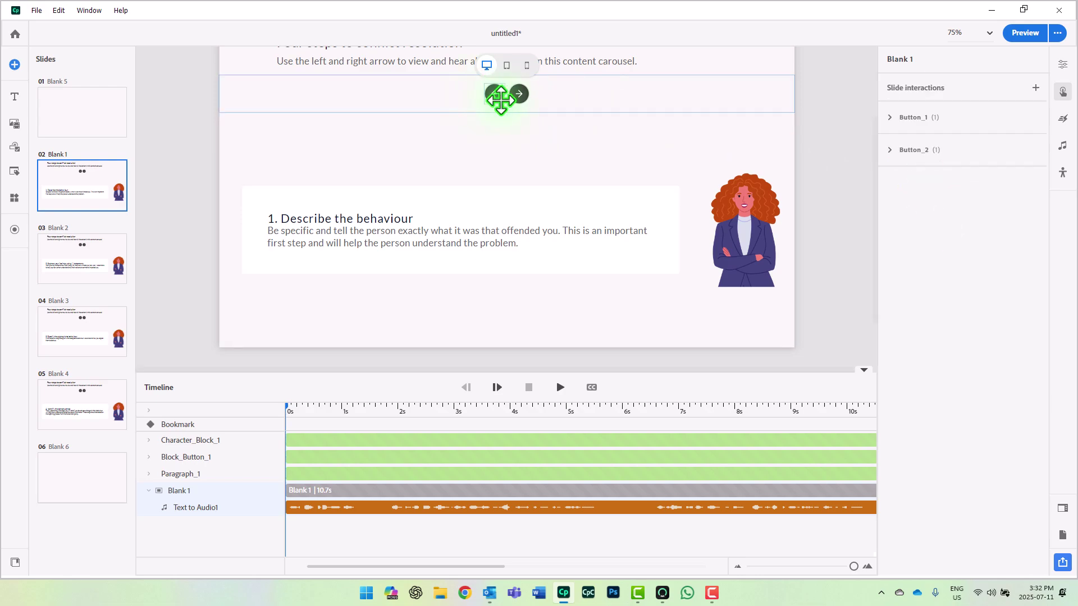
left_click(390, 253)
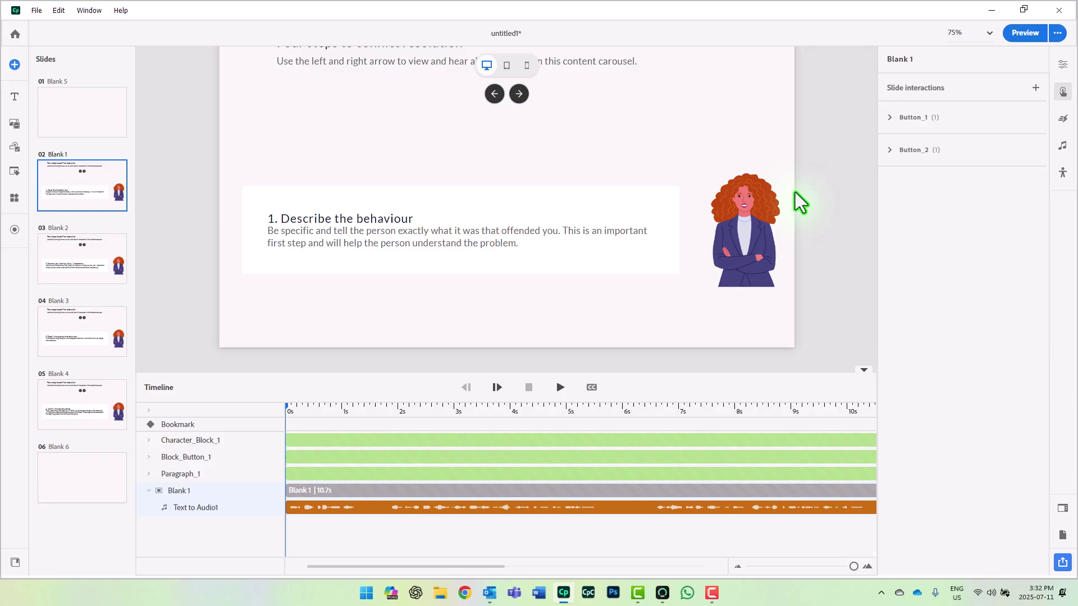
right_click(494, 94)
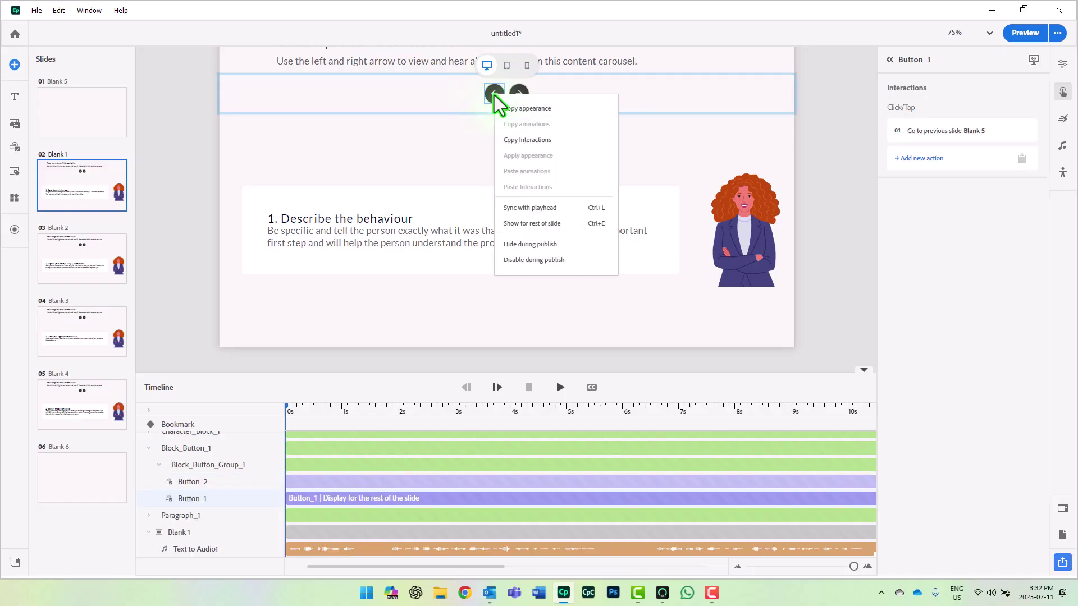
Set Button_1 to Disable during publish, check its Disabled state under States, then go to Blank 2.
left_click(511, 262)
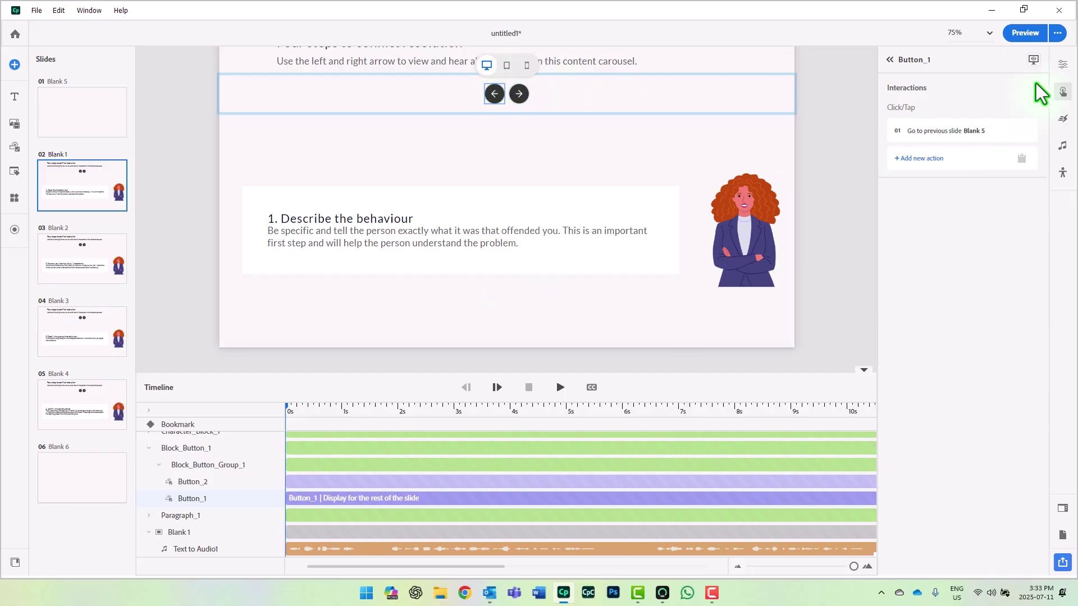
left_click(1063, 64)
left_click(1017, 351)
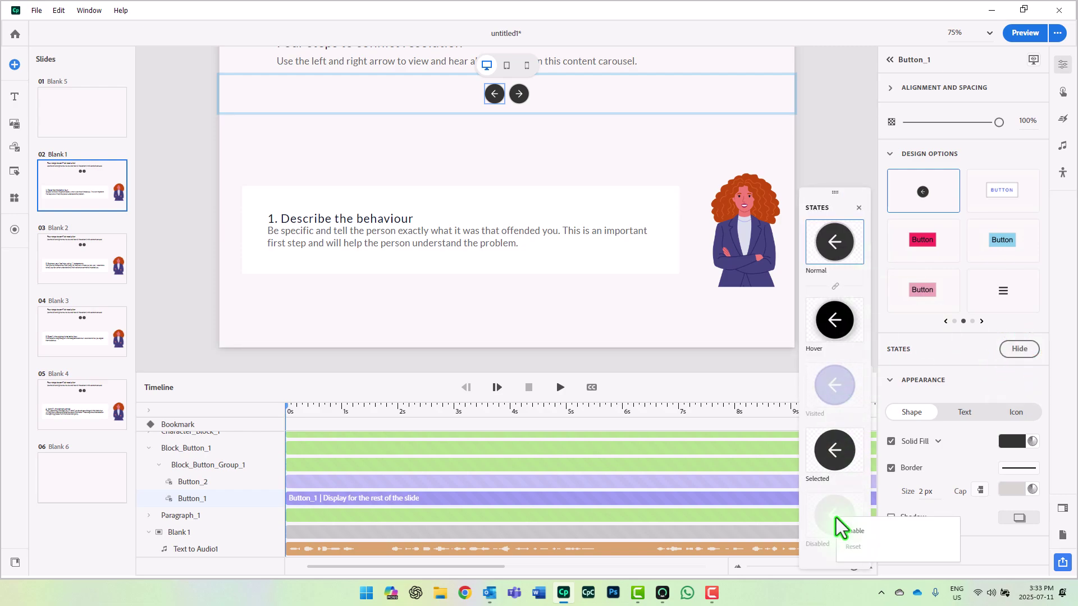
left_click(849, 530)
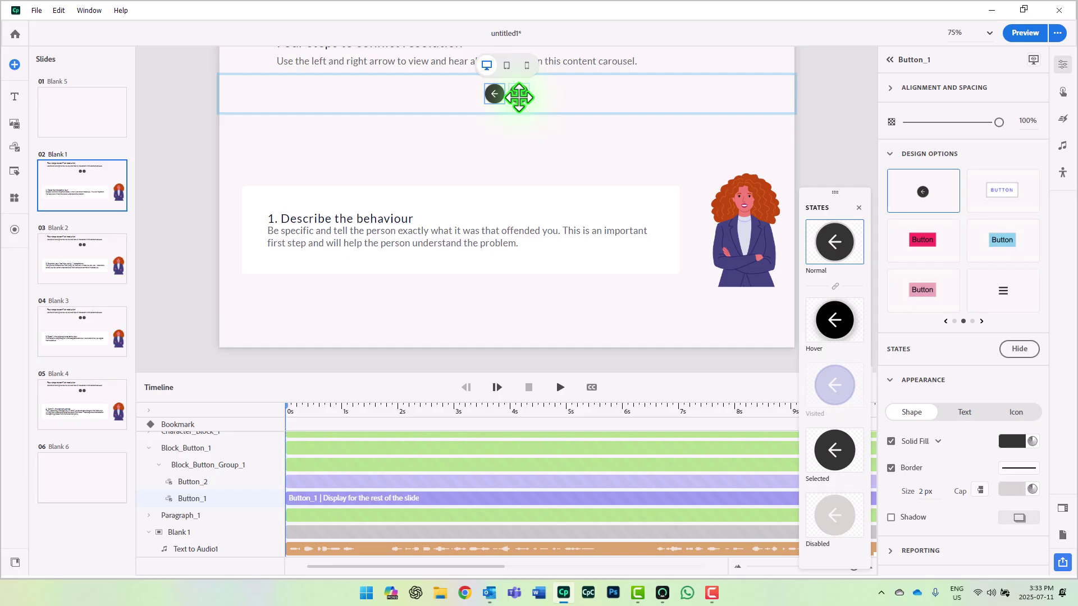
left_click(84, 259)
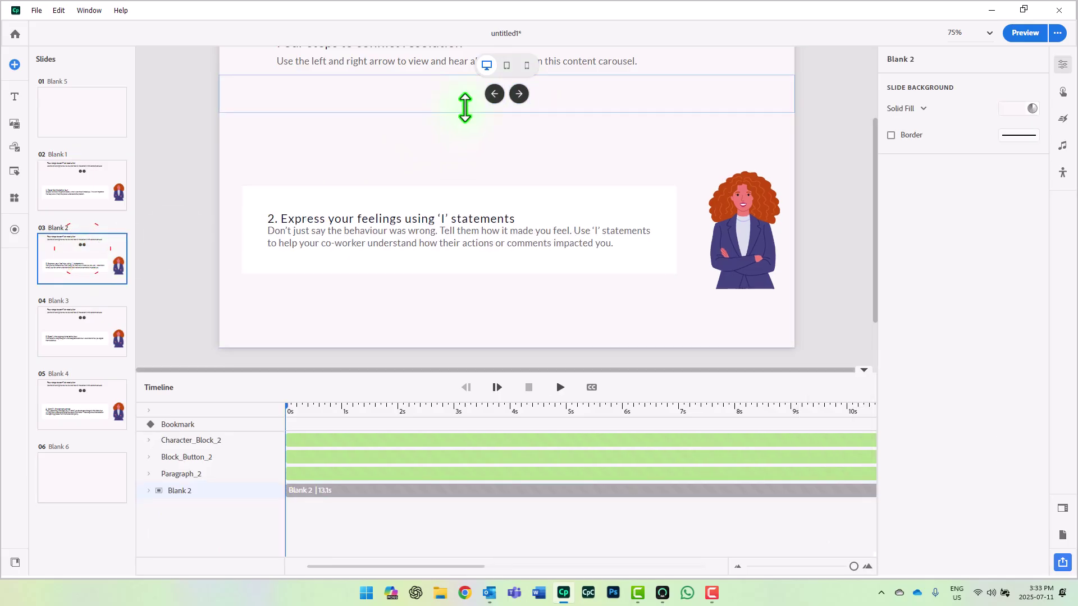
On slide Blank 4, set Button_47 to Disable during publish and enable its Disabled state, then return to Blank 1.
left_click(106, 324)
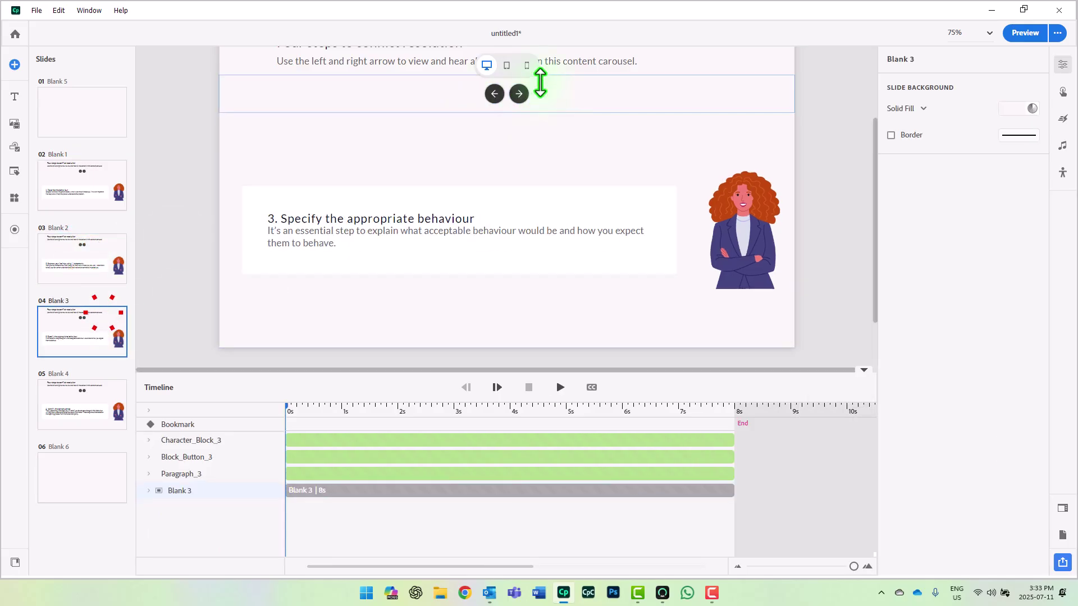
left_click(87, 396)
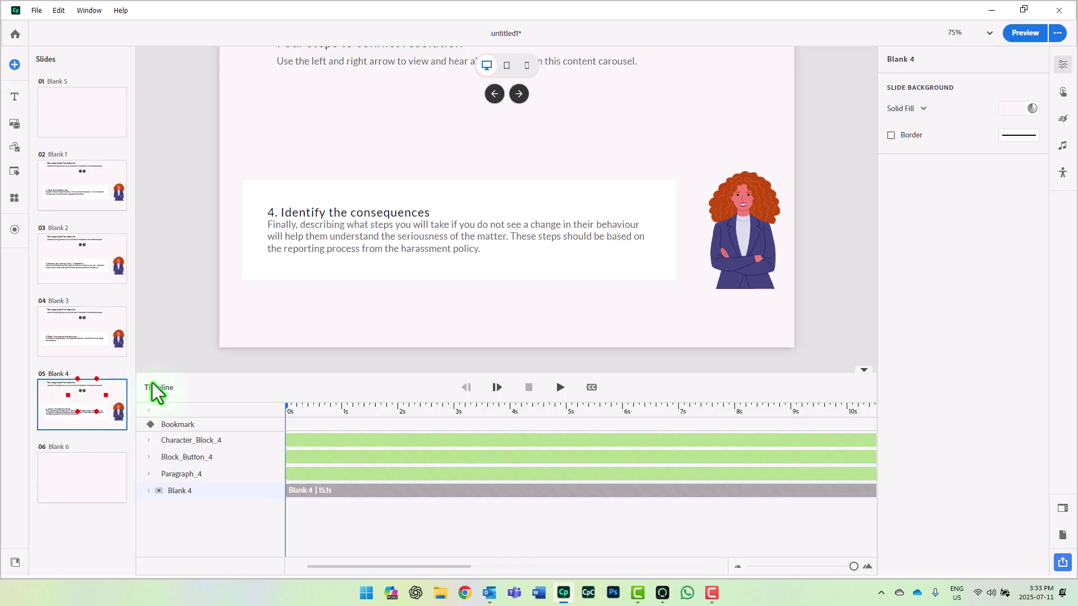
left_click(514, 93)
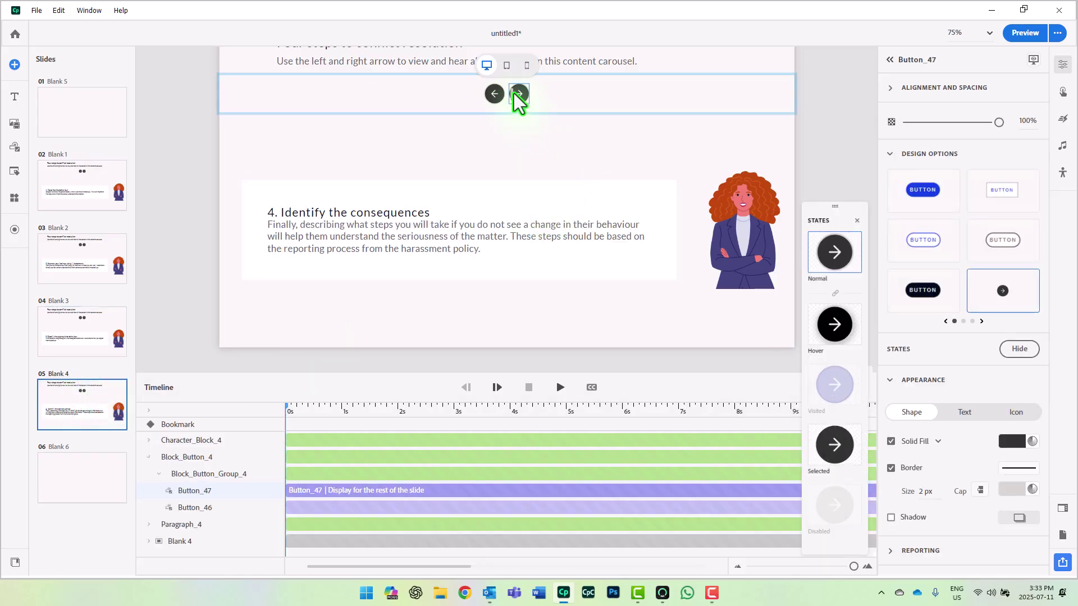
right_click(516, 95)
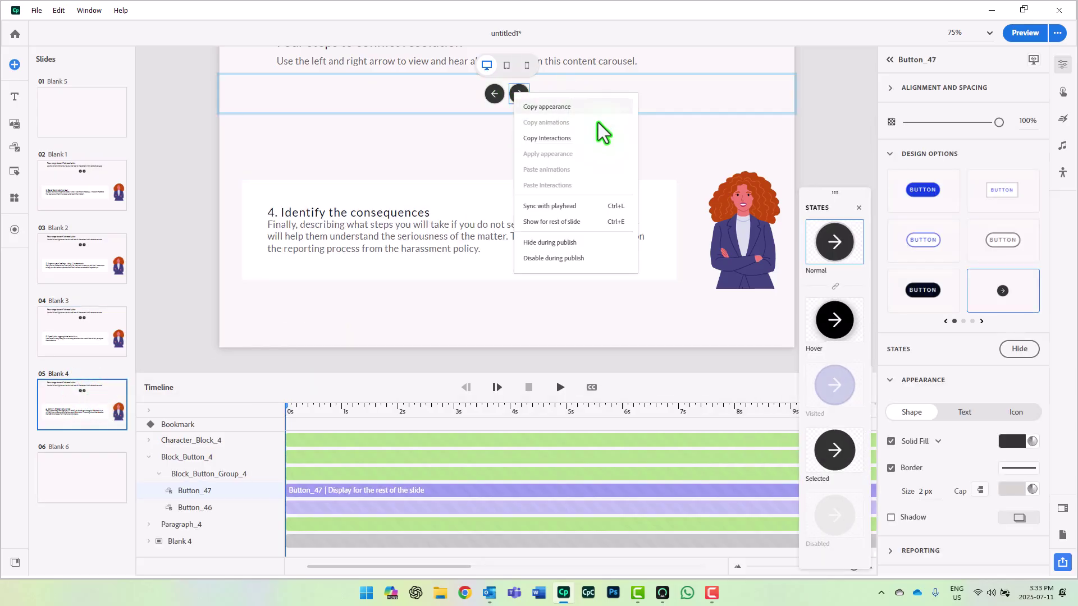
left_click(567, 257)
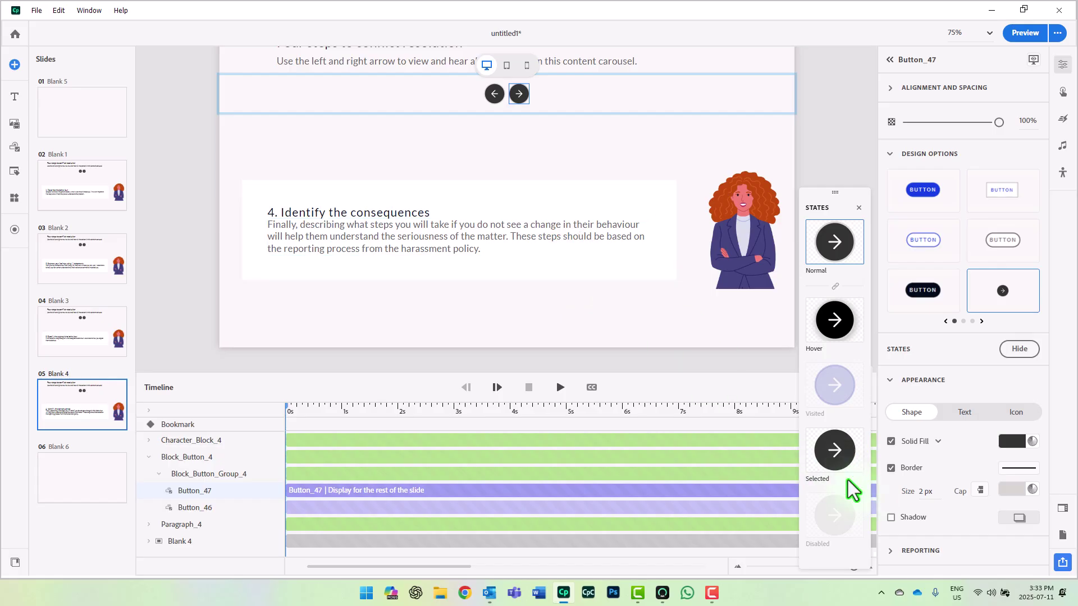
right_click(840, 529)
left_click(855, 542)
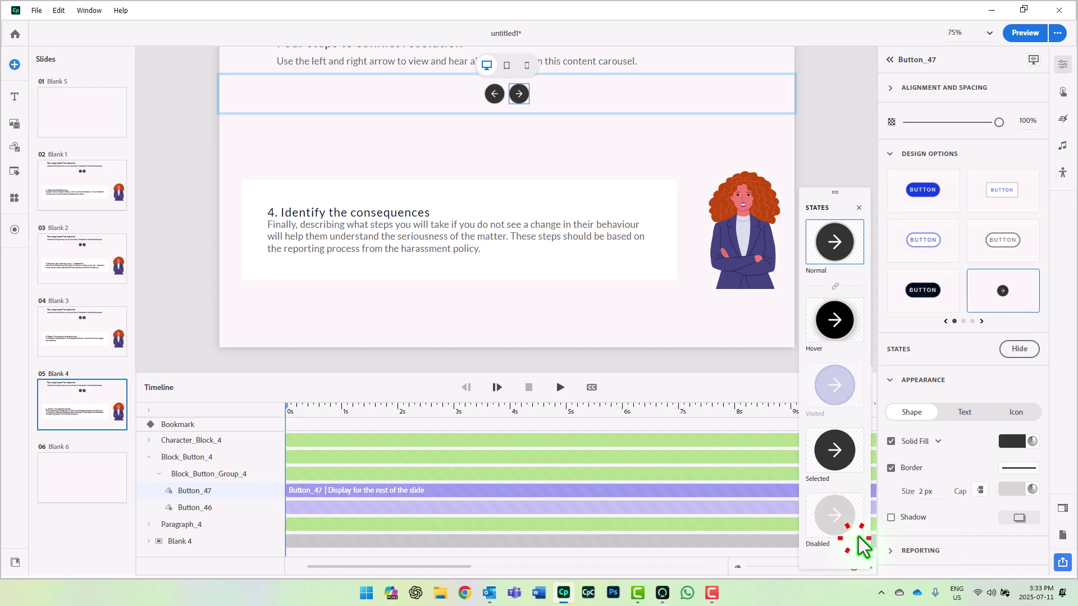
left_click(823, 114)
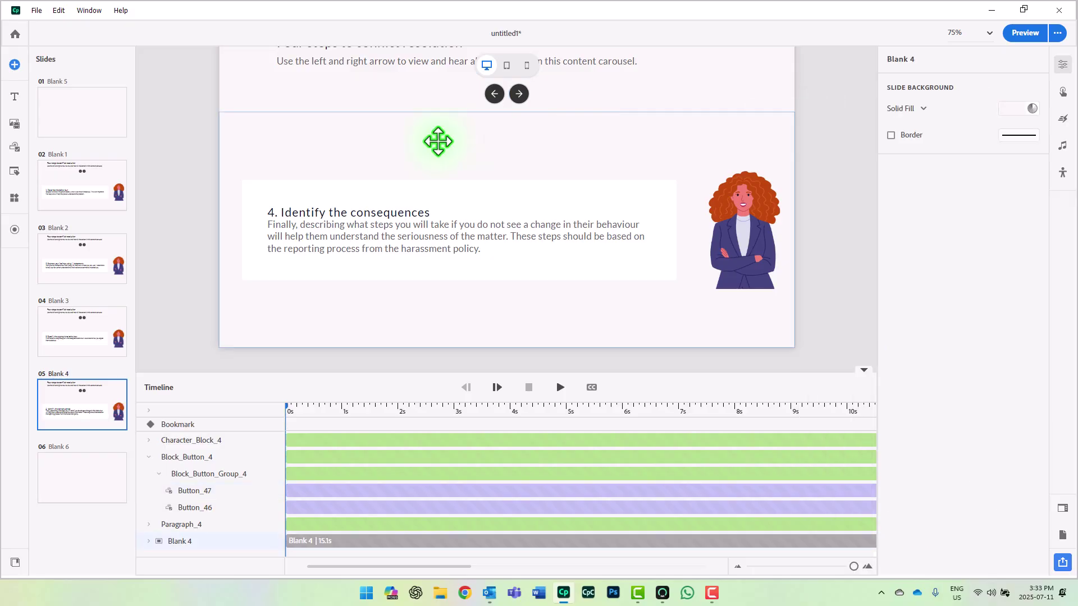
left_click(73, 190)
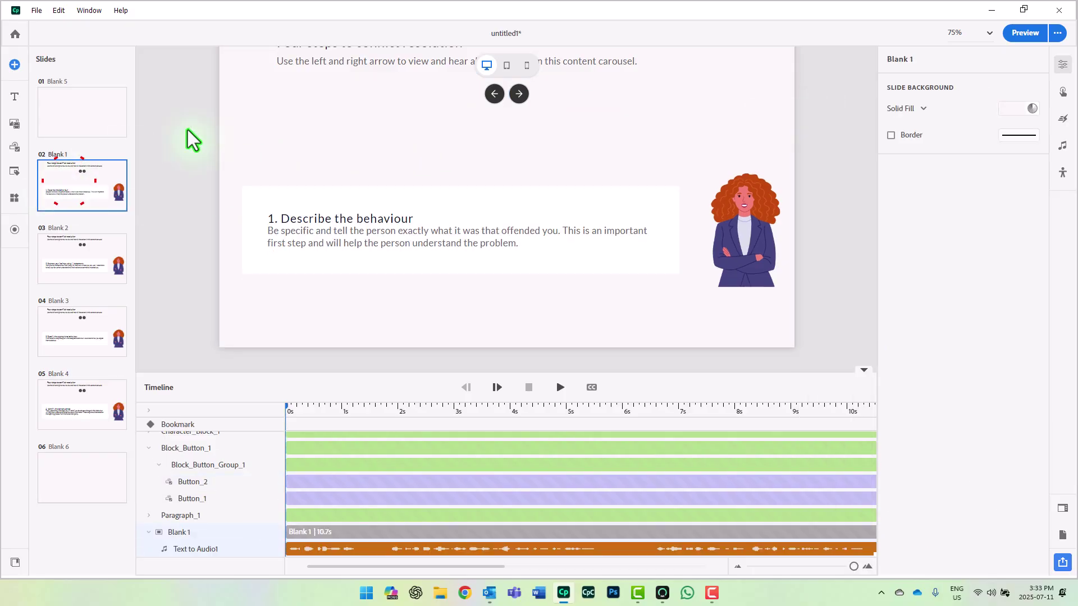
Preview the project in Chrome, play it, and advance the carousel through steps 2, 3 and 4.
left_click(1025, 33)
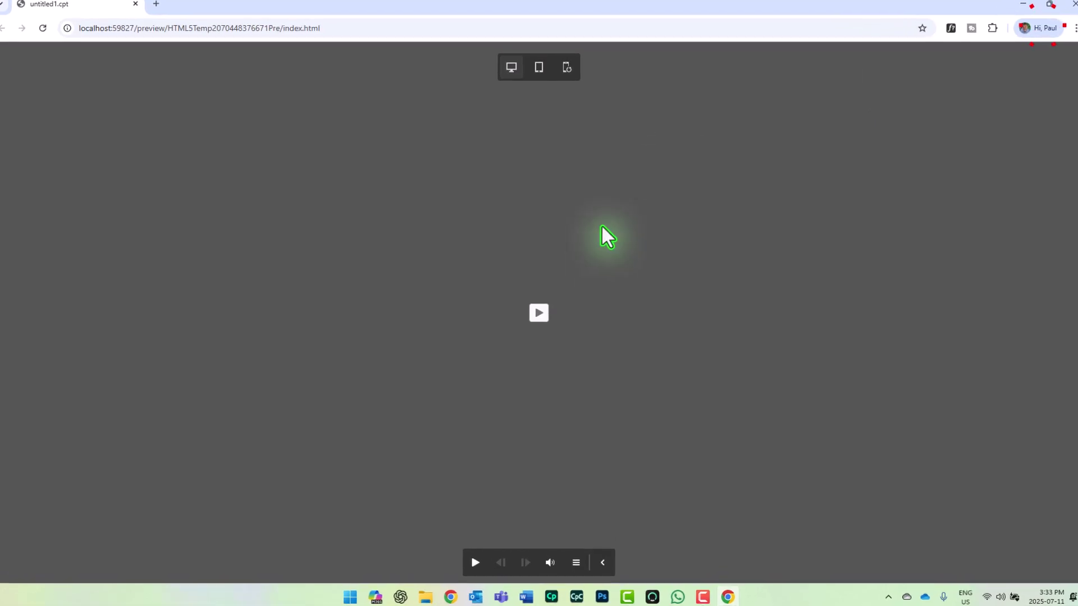
left_click(538, 313)
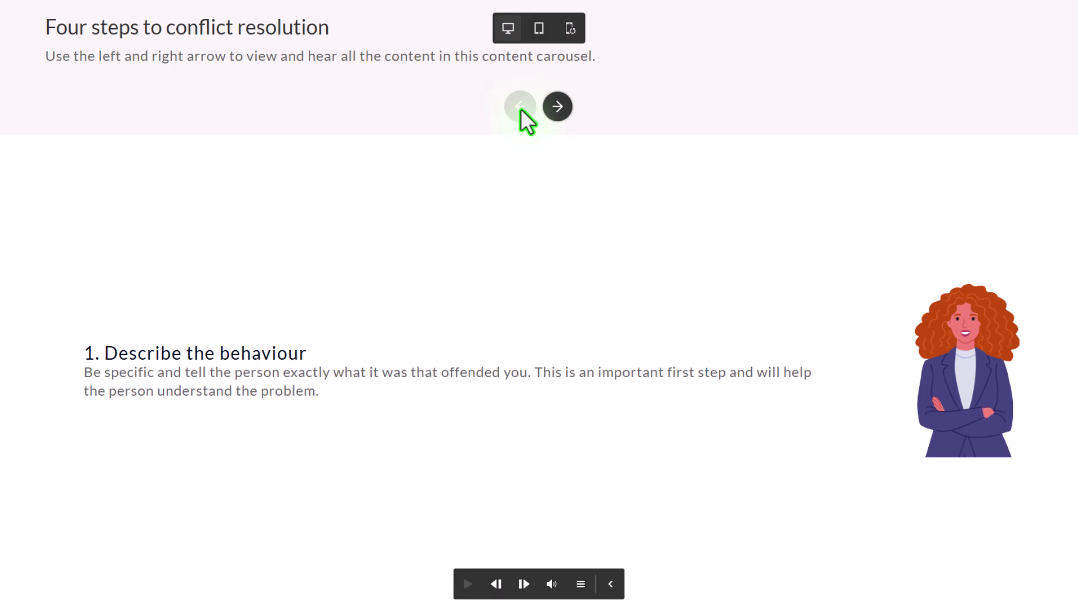
left_click(561, 110)
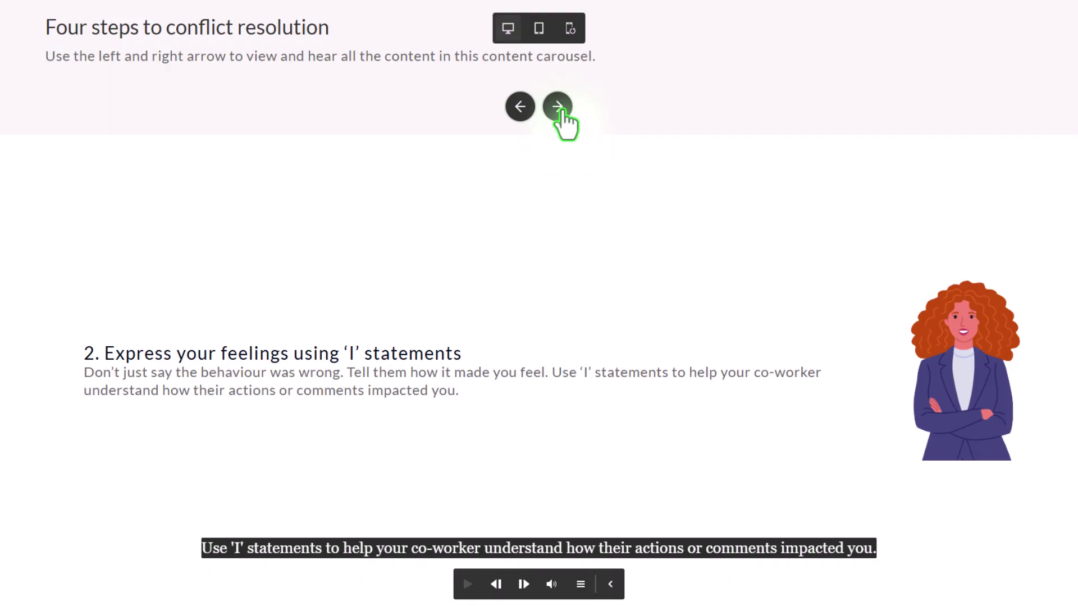
left_click(559, 106)
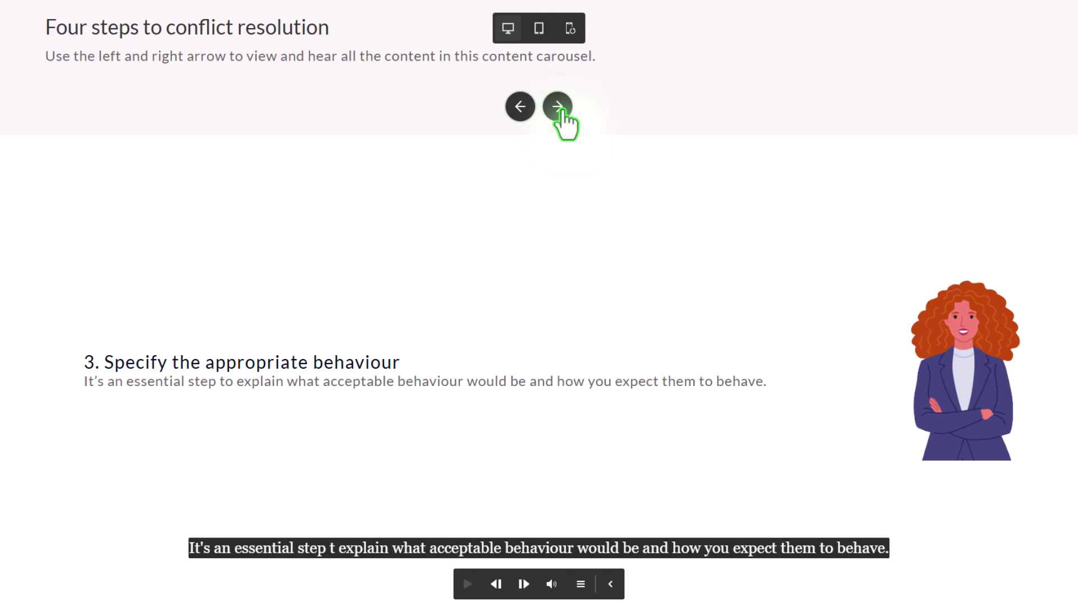
left_click(559, 108)
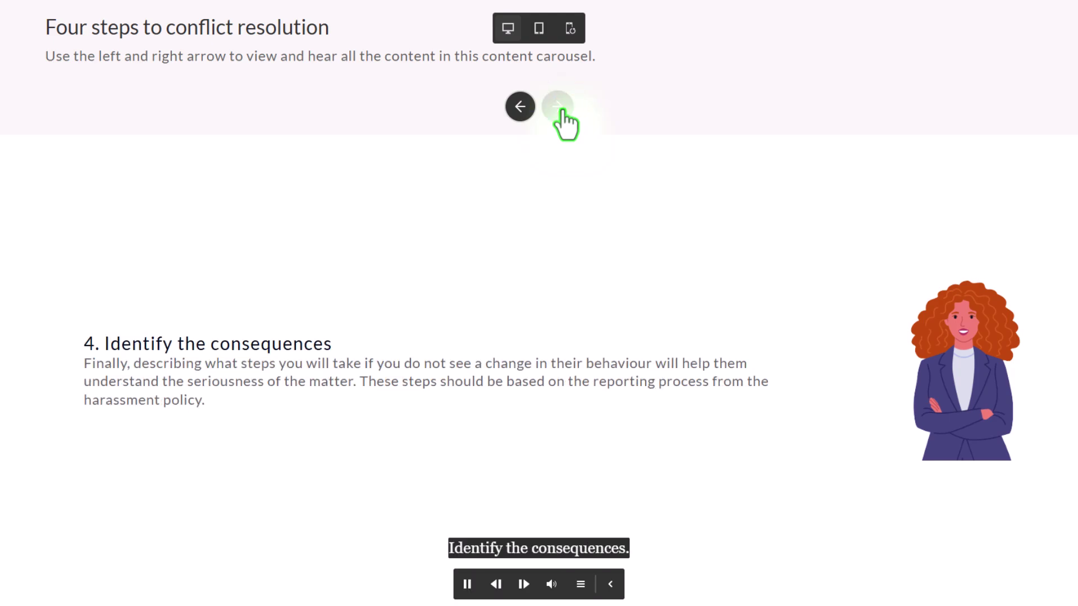